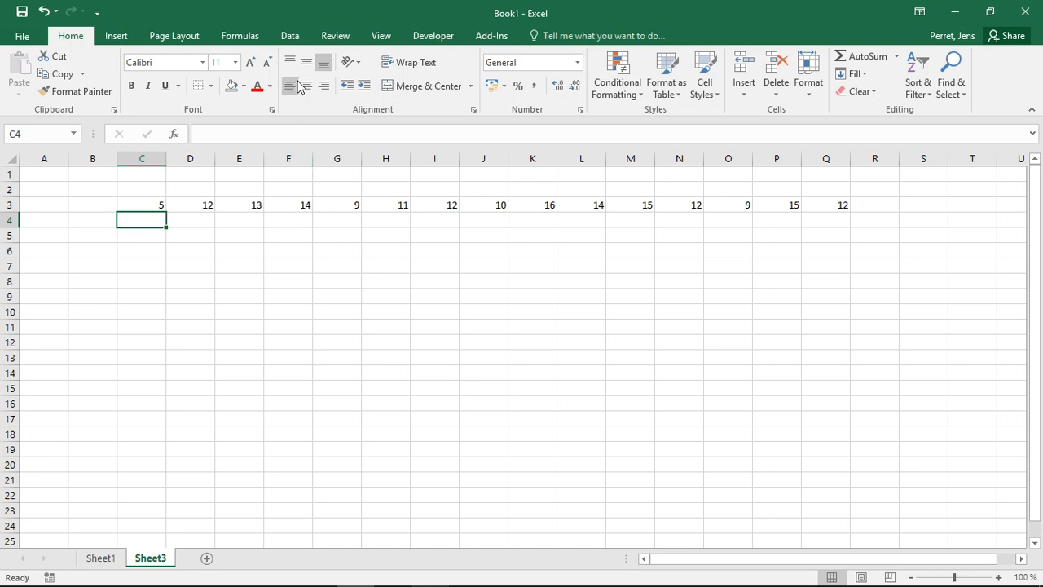
- Start an Exponential Smoothing analysis of C3:Q3 and set its damping factor to 0.05
{"action": "left_click", "coordinate": [293, 37]}
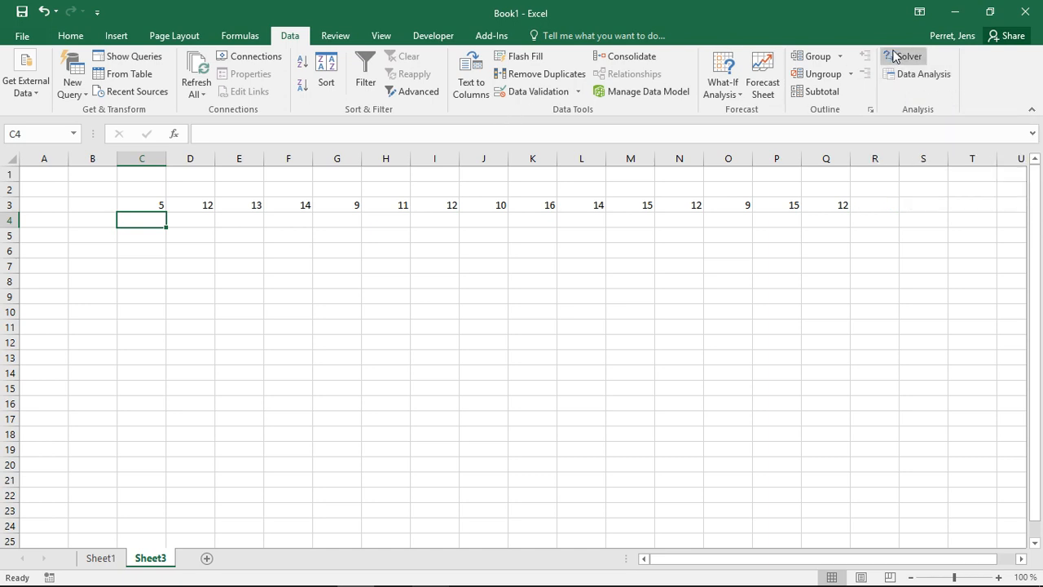
{"action": "left_click", "coordinate": [899, 74]}
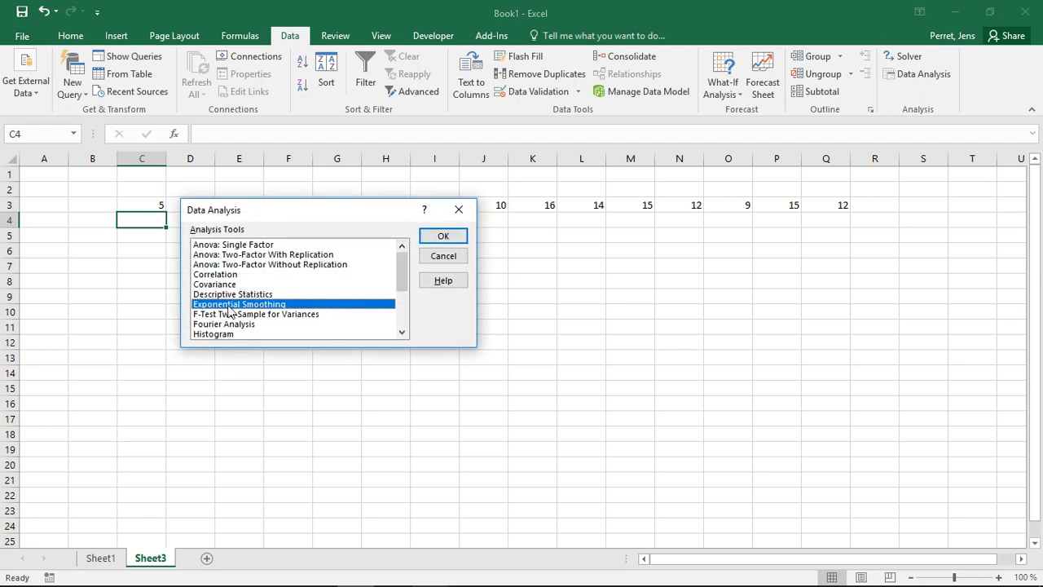
{"action": "left_click", "coordinate": [427, 239]}
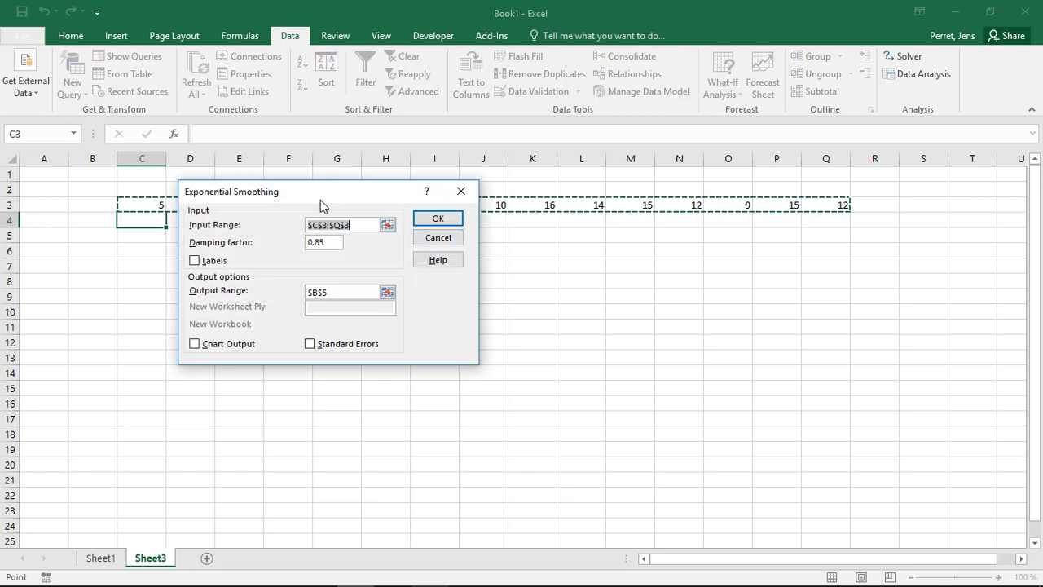
{"action": "left_click_drag", "start_coordinate": [321, 190], "coordinate": [356, 247]}
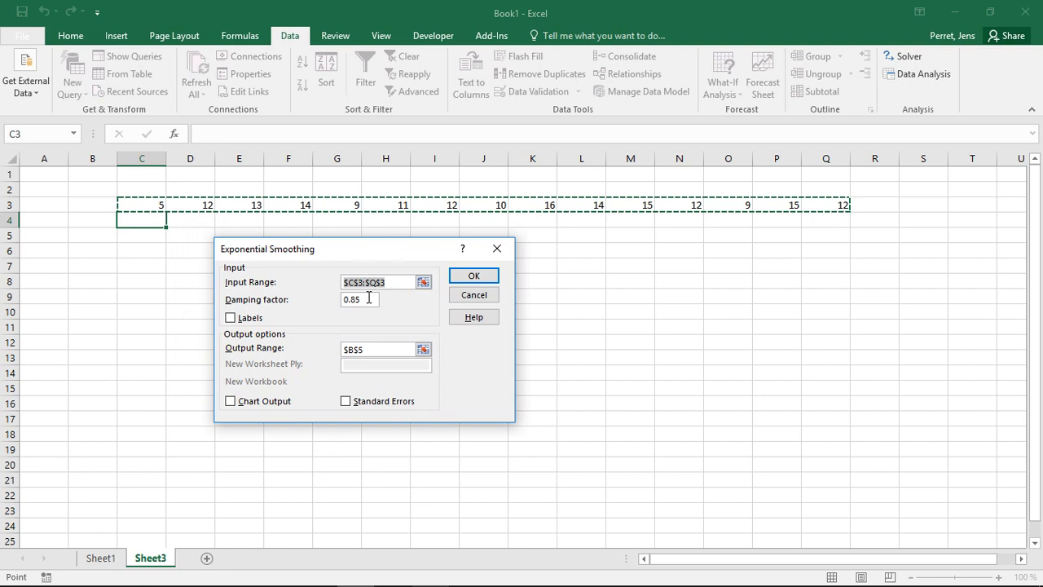
{"action": "left_click_drag", "start_coordinate": [368, 299], "coordinate": [329, 300]}
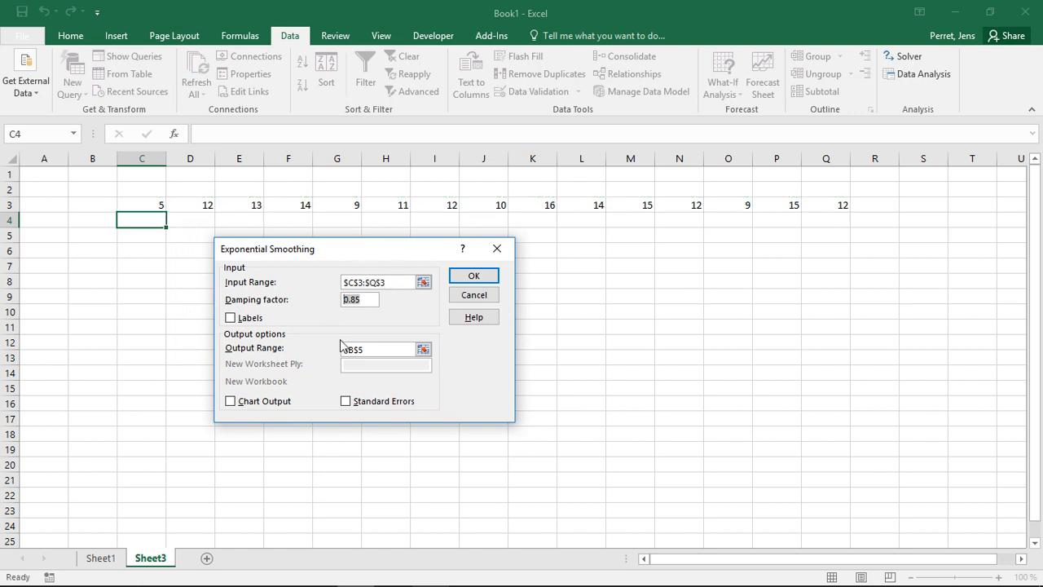
{"action": "type", "text": "0,,0"}
{"action": "key", "text": "BackSpace"}
{"action": "key", "text": "BackSpace"}
{"action": "key", "text": "BackSpace"}
{"action": "type", "text": ".05"}
- Output the smoothed values starting at B4, and move the #N/A cell from B4 to Q4
{"action": "left_click", "coordinate": [423, 349]}
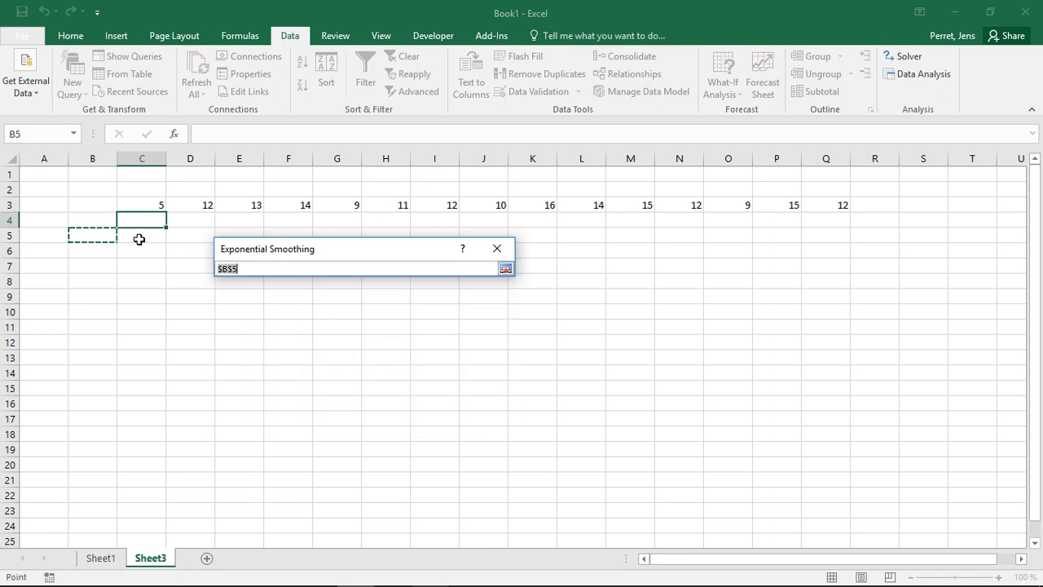
{"action": "left_click_drag", "start_coordinate": [128, 225], "coordinate": [607, 237]}
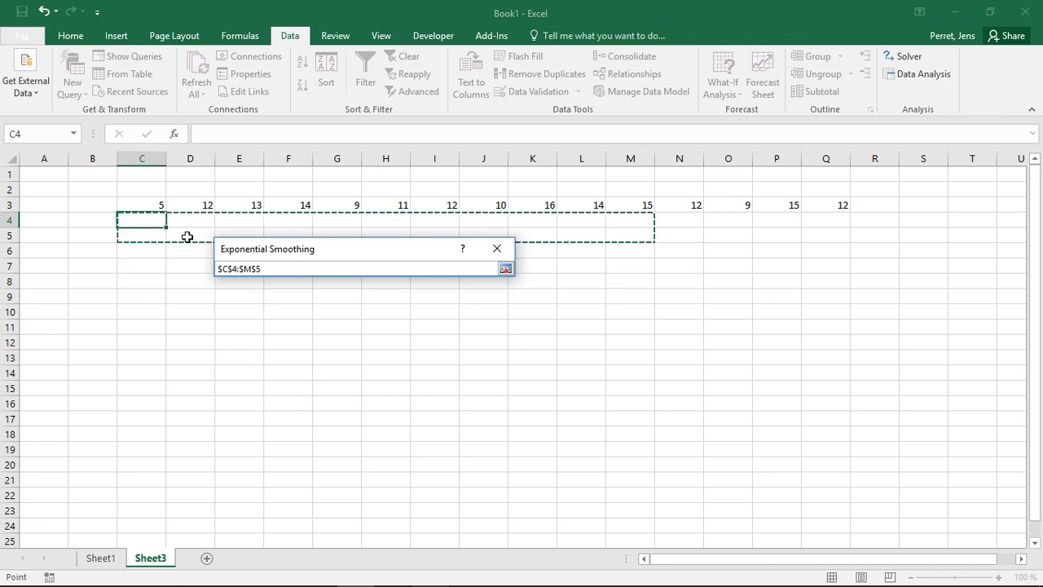
{"action": "left_click", "coordinate": [112, 220]}
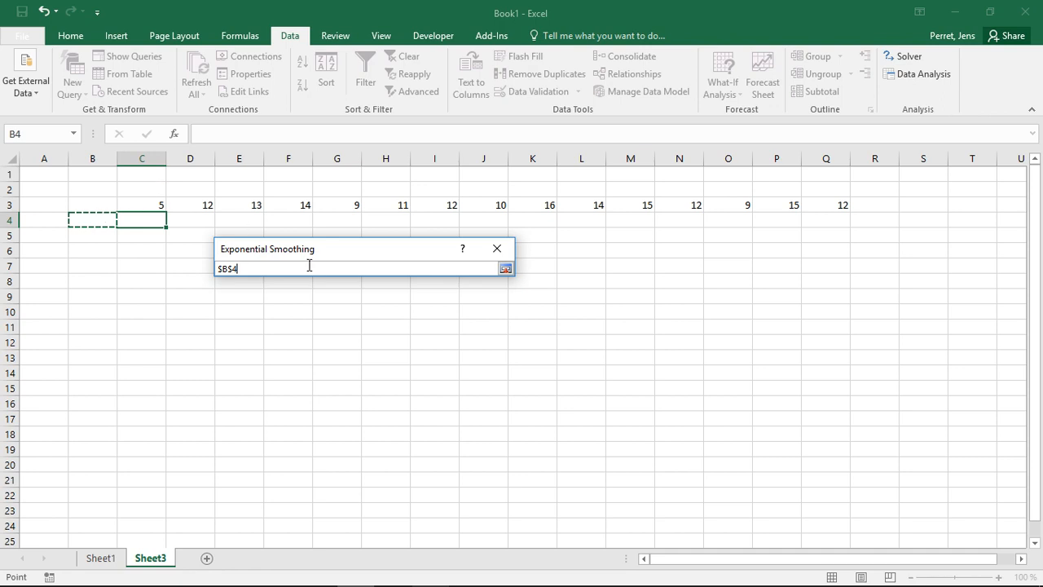
{"action": "left_click", "coordinate": [502, 271]}
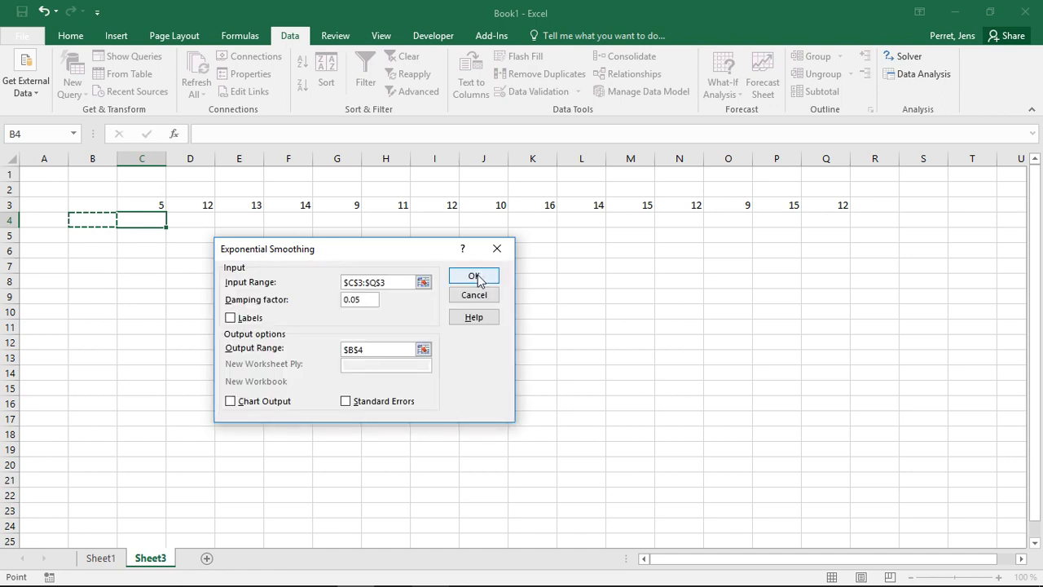
{"action": "left_click", "coordinate": [475, 276]}
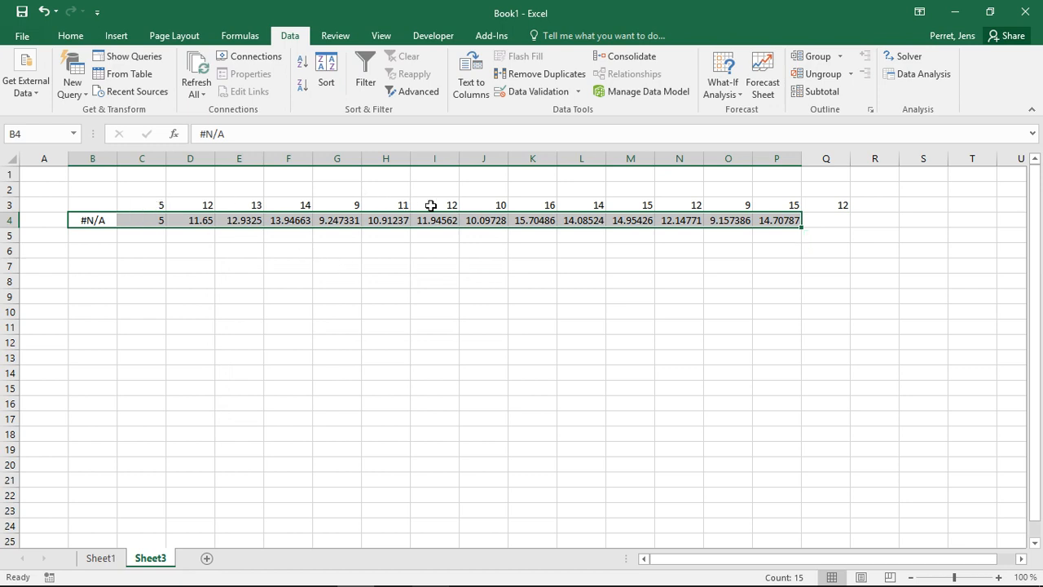
{"action": "left_click", "coordinate": [90, 225]}
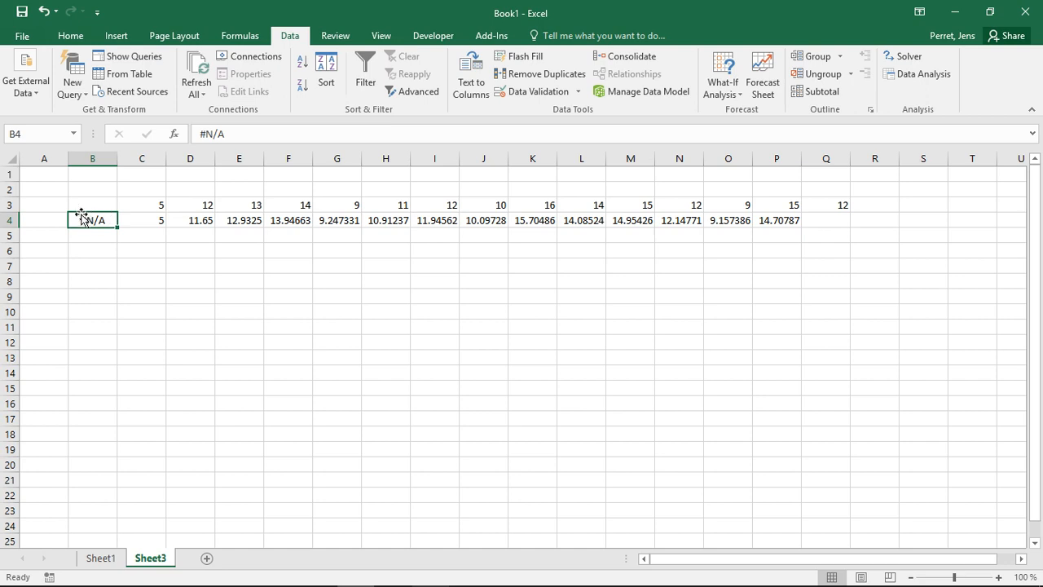
{"action": "left_click_drag", "start_coordinate": [87, 229], "coordinate": [829, 221]}
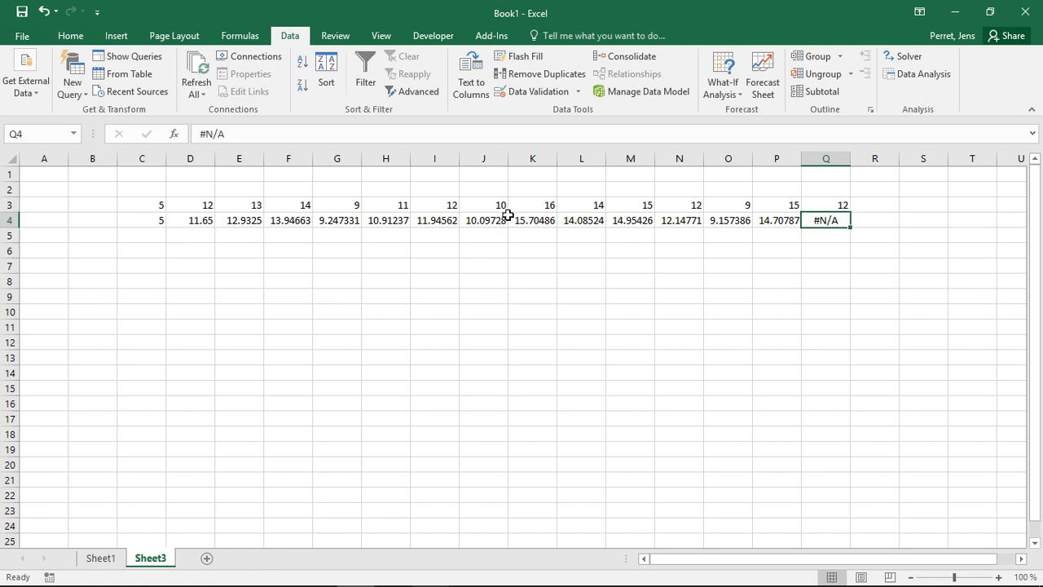
- Plot C3:Q4 as a 2-D line chart to compare the original and smoothed series, and delete the chart
{"action": "left_click_drag", "start_coordinate": [154, 205], "coordinate": [827, 224]}
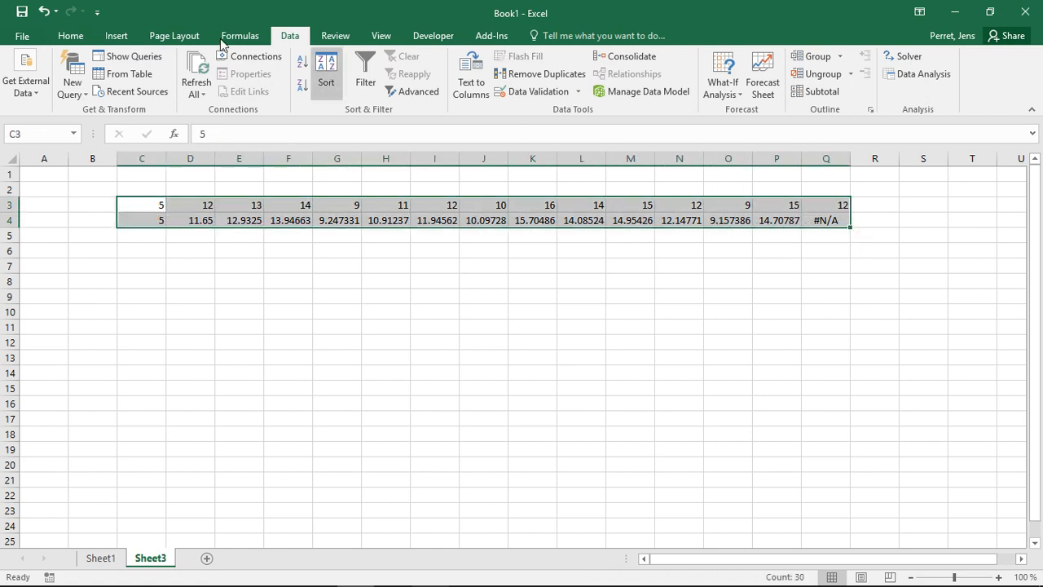
{"action": "left_click", "coordinate": [115, 36]}
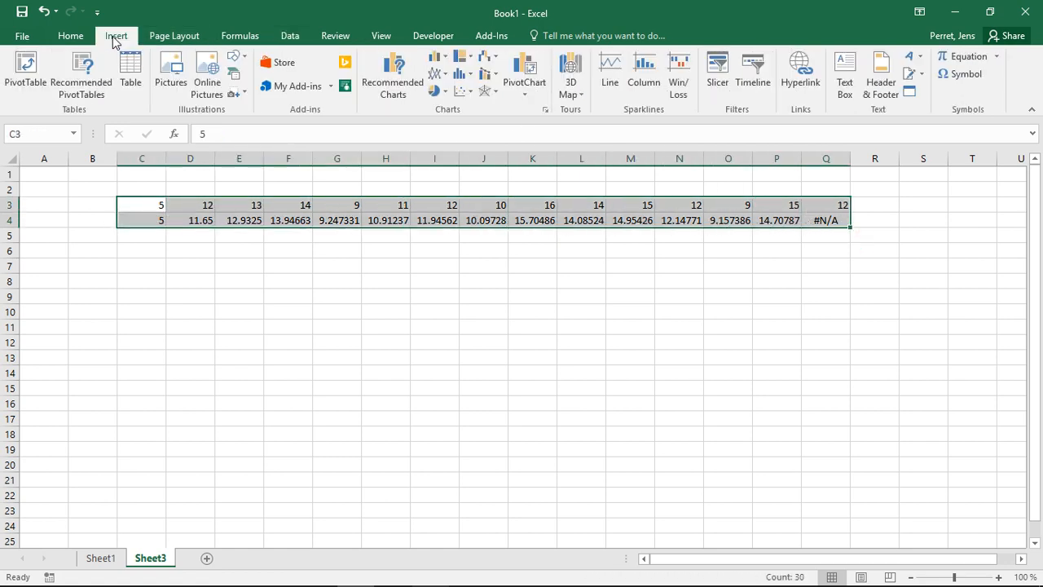
{"action": "left_click", "coordinate": [438, 73]}
{"action": "left_click", "coordinate": [447, 120]}
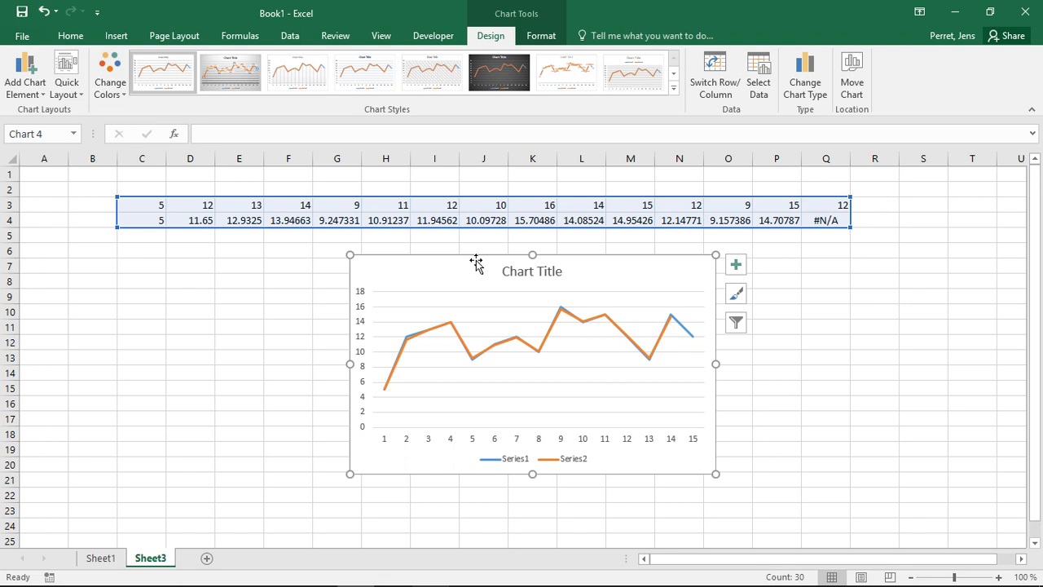
{"action": "key", "text": "Delete"}
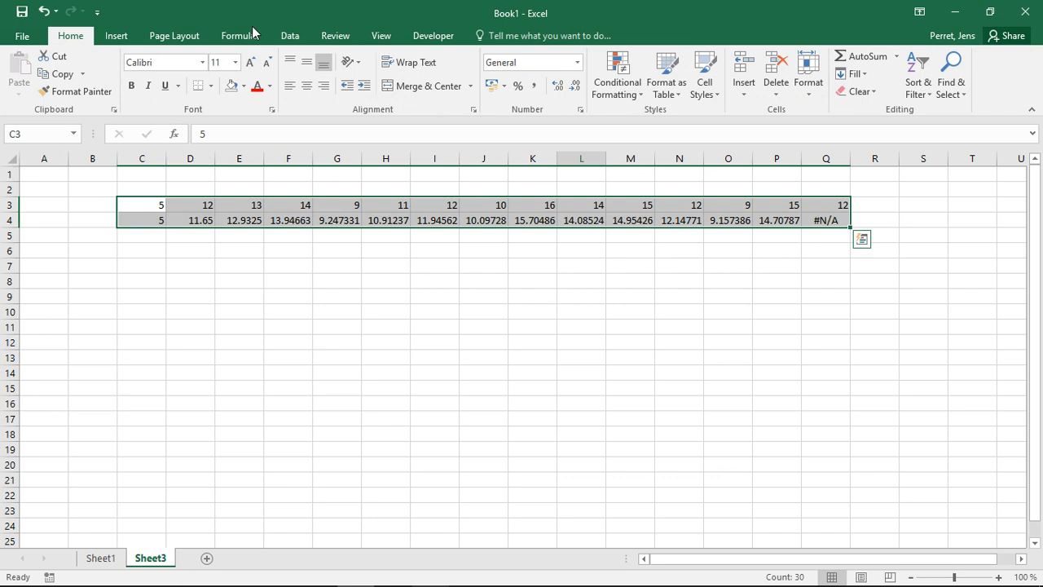
- Start another Exponential Smoothing analysis of C3:Q3 with a damping factor of 0.85
{"action": "left_click", "coordinate": [122, 234]}
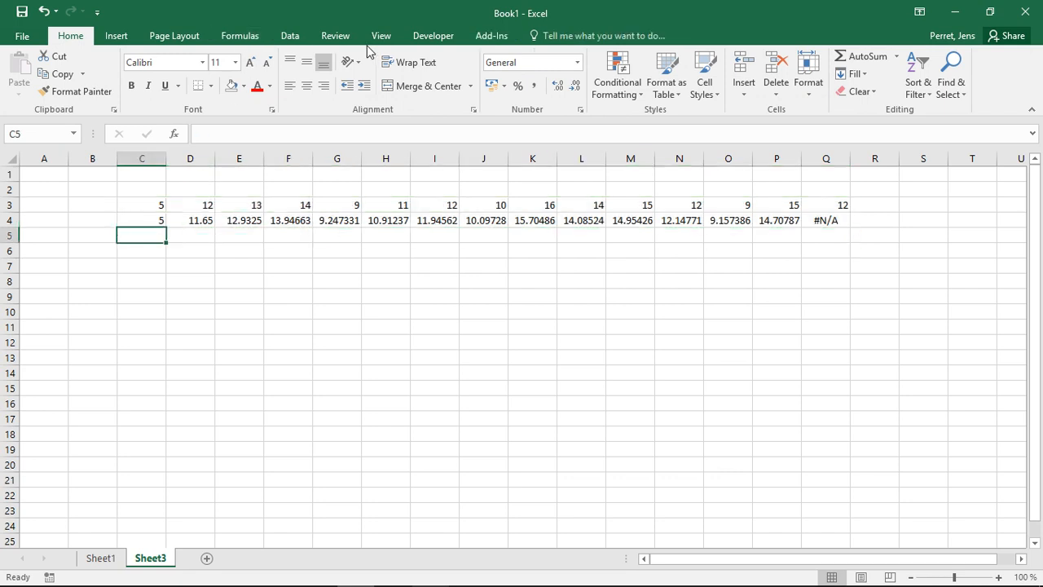
{"action": "left_click", "coordinate": [294, 37]}
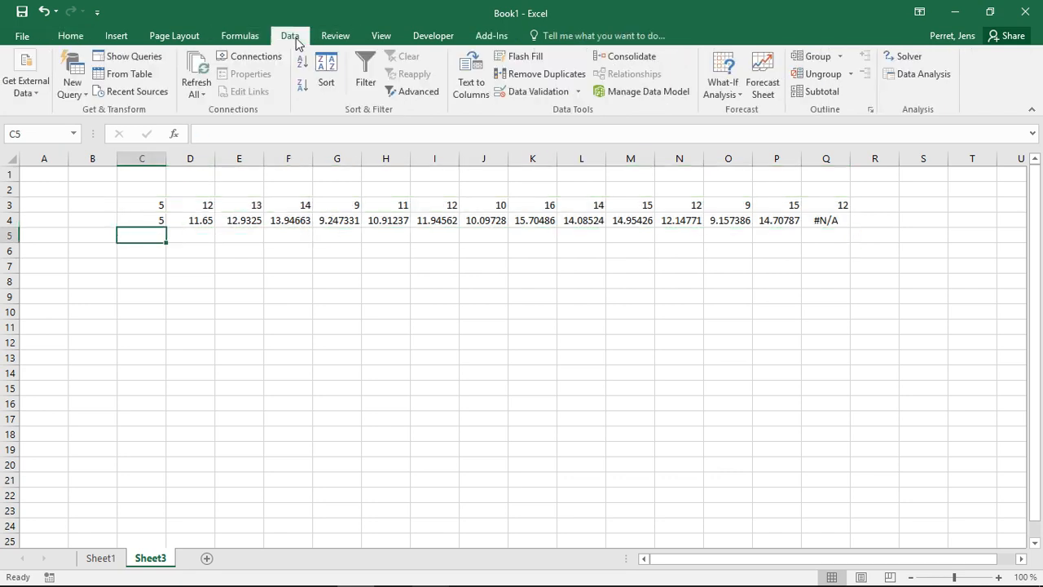
{"action": "left_click", "coordinate": [904, 79]}
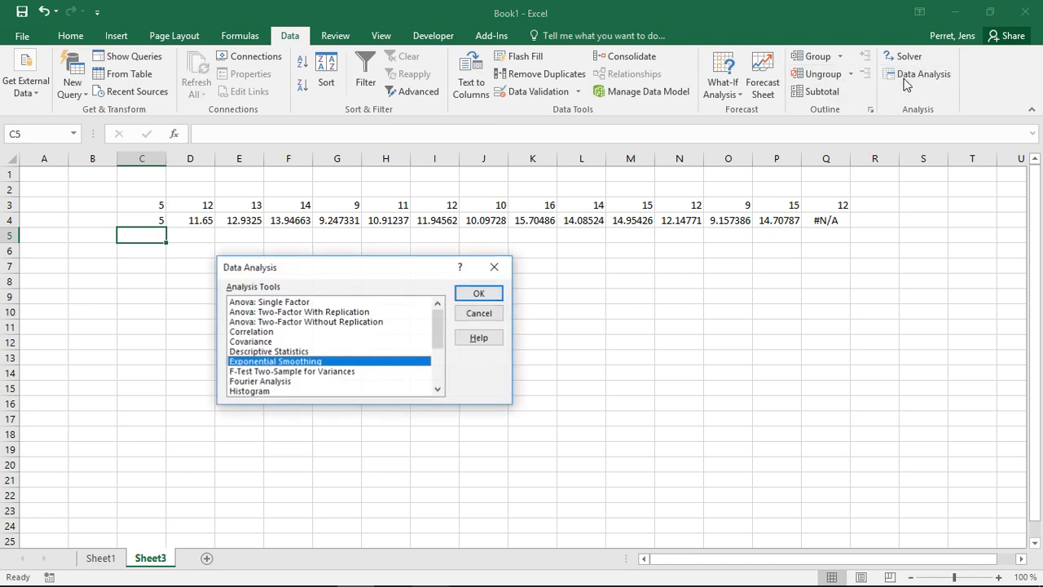
{"action": "left_click", "coordinate": [481, 293]}
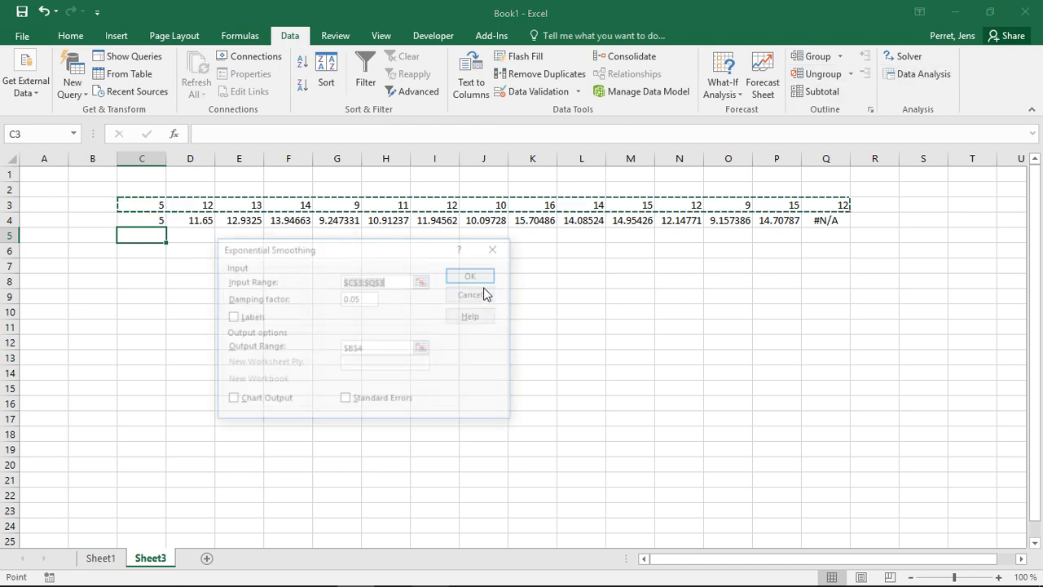
{"action": "left_click", "coordinate": [353, 298]}
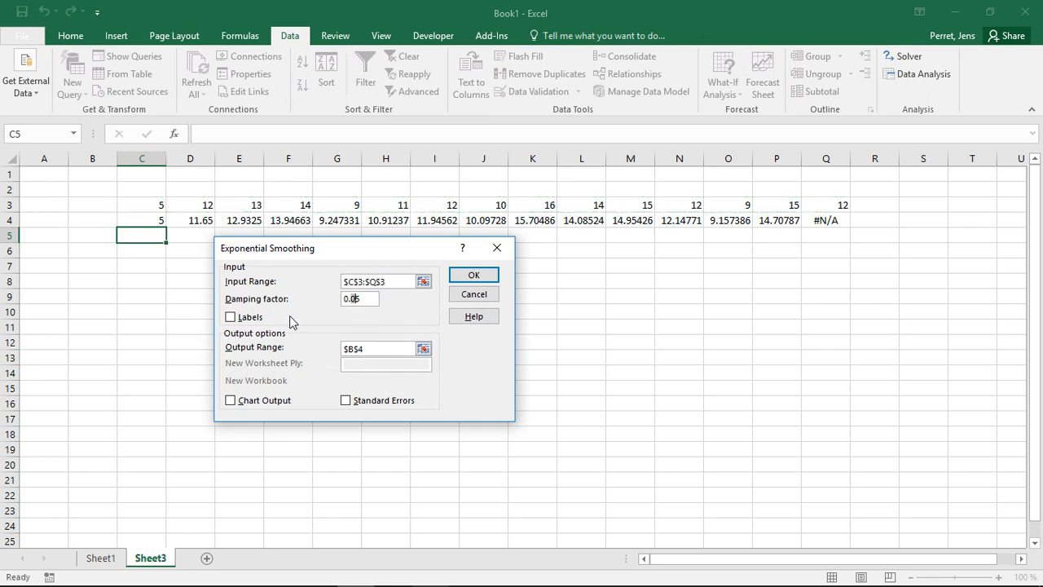
{"action": "key", "text": "BackSpace"}
{"action": "type", "text": "8"}
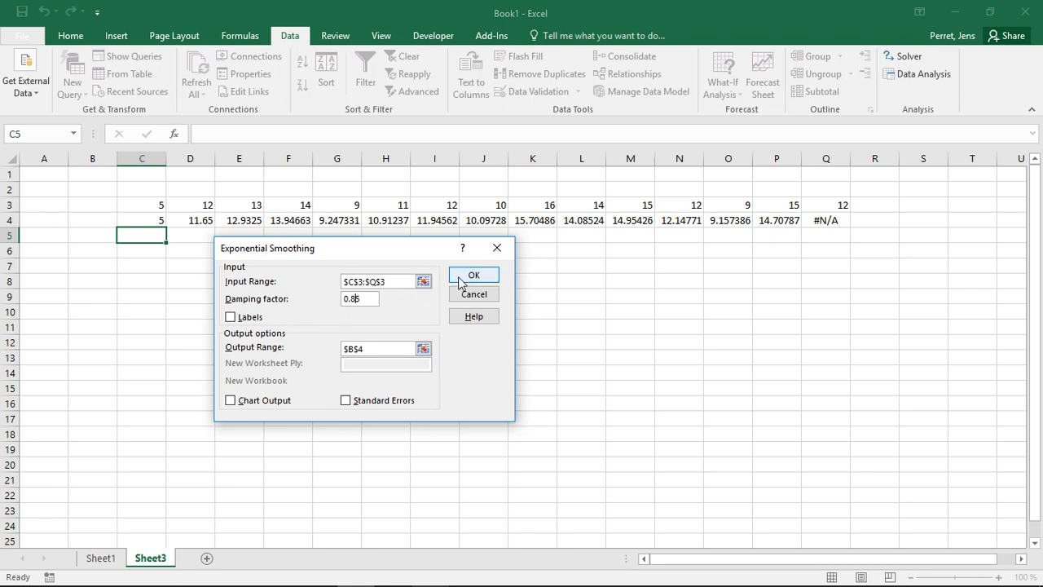
- Output the second smoothed series starting at B5, and move the #N/A cell from B5 to Q5
{"action": "left_click", "coordinate": [423, 349]}
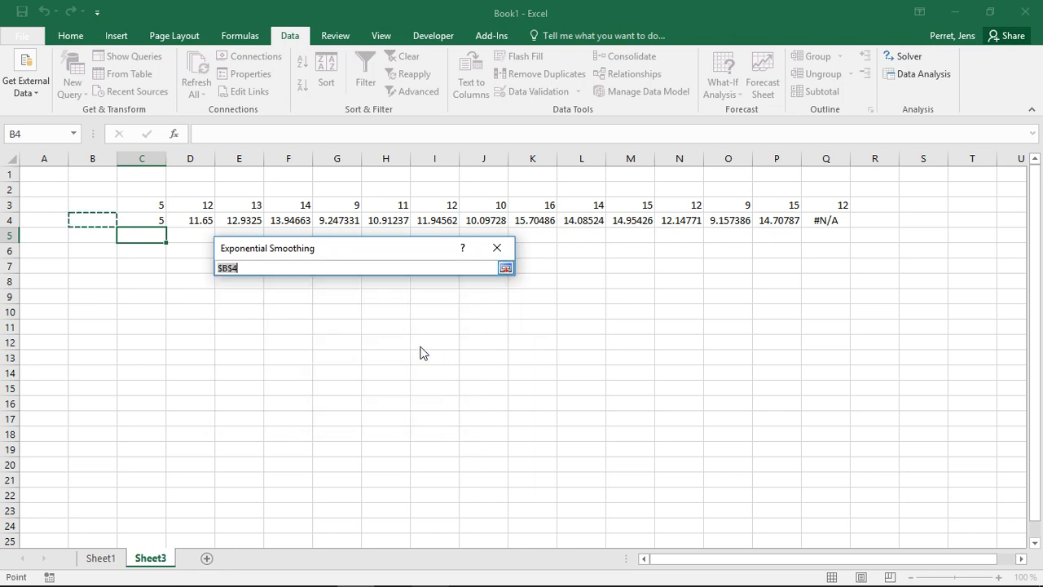
{"action": "left_click", "coordinate": [104, 234]}
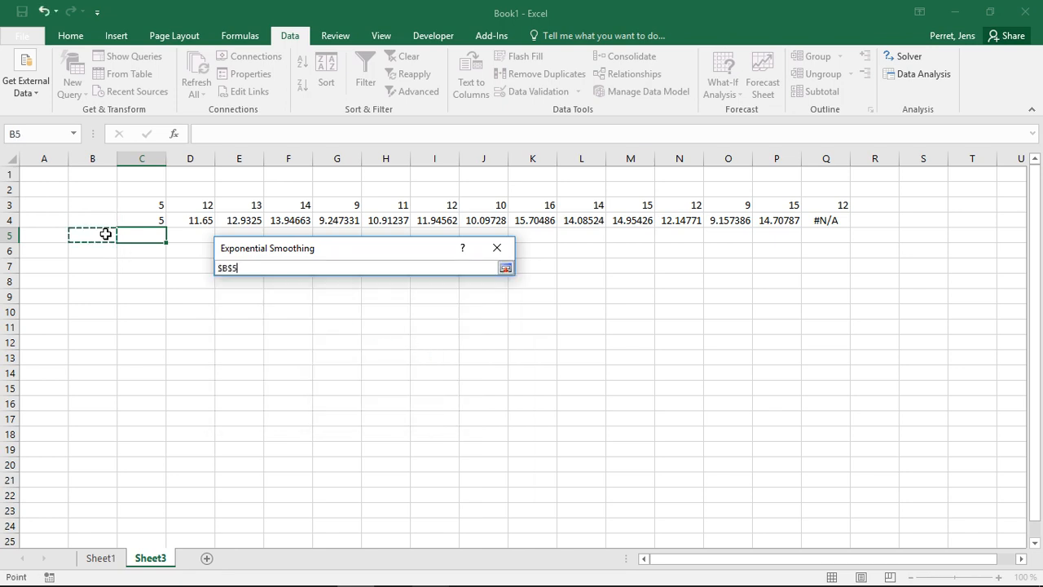
{"action": "left_click", "coordinate": [505, 267]}
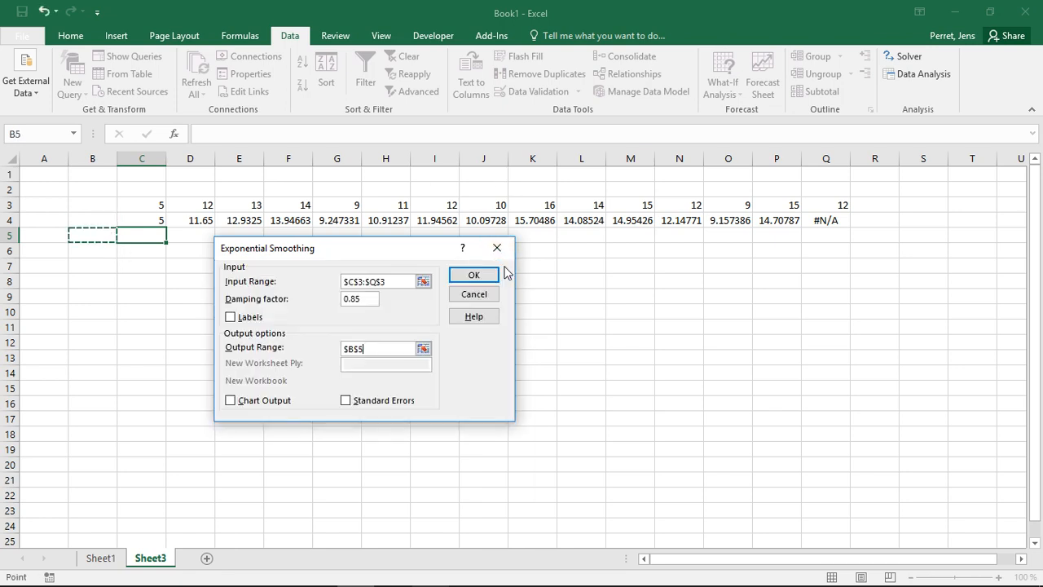
{"action": "left_click", "coordinate": [479, 272]}
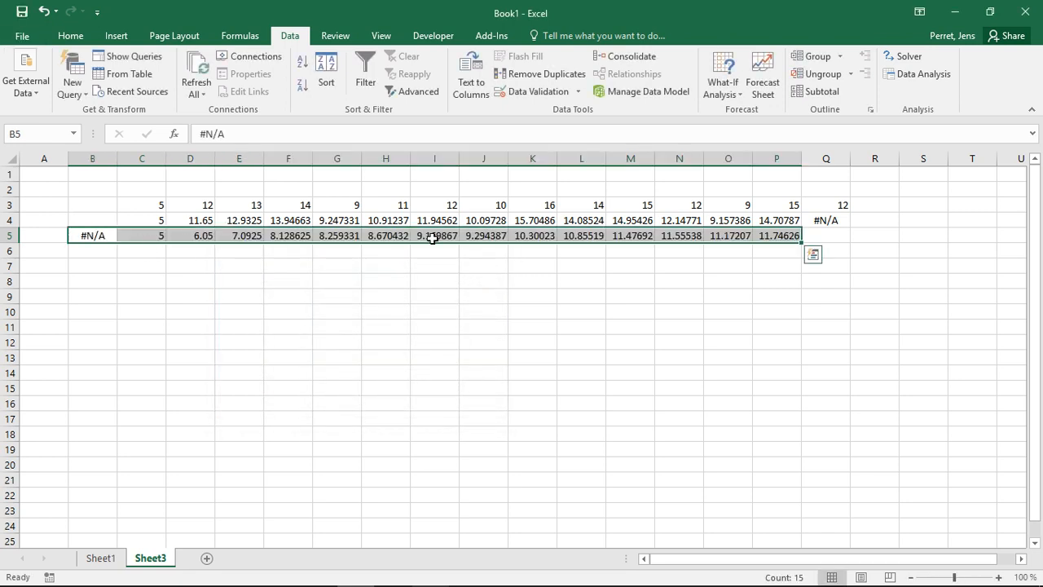
{"action": "left_click", "coordinate": [115, 234]}
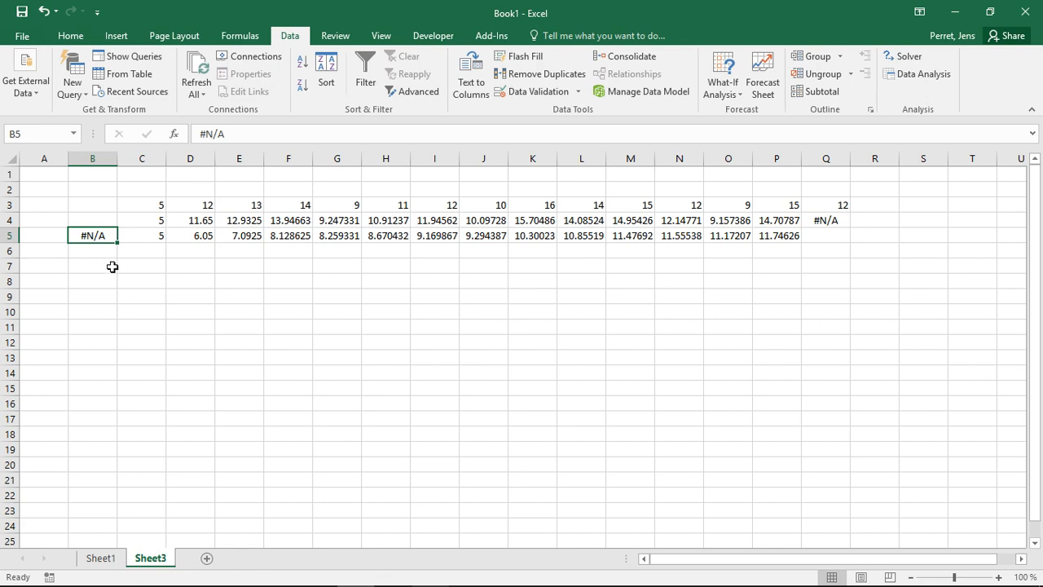
{"action": "left_click_drag", "start_coordinate": [95, 240], "coordinate": [819, 241]}
- Insert a 2-D line chart of C3:Q5 and compare the original data with both smoothed series
{"action": "left_click_drag", "start_coordinate": [157, 206], "coordinate": [840, 231]}
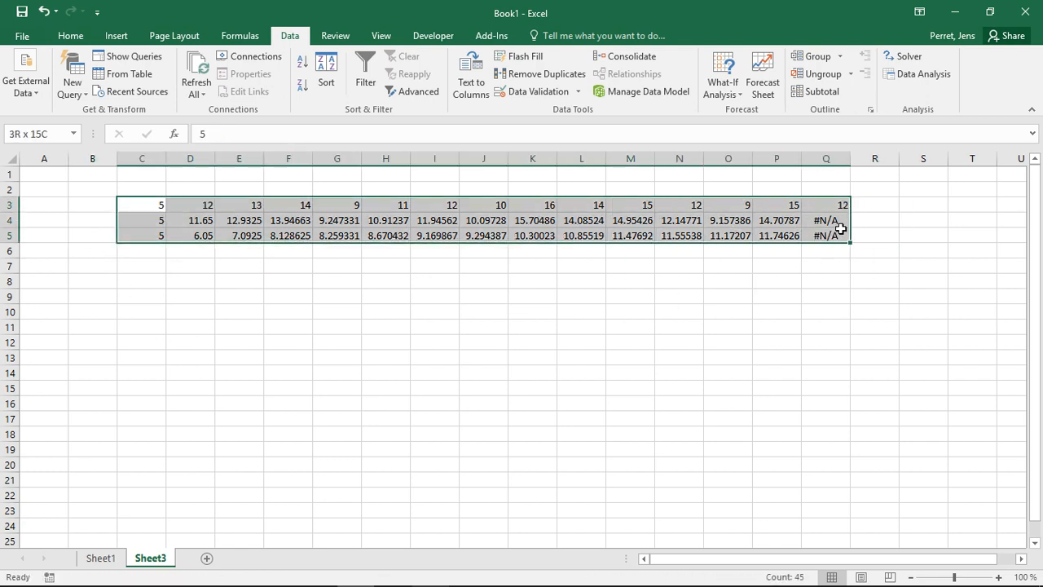
{"action": "left_click", "coordinate": [115, 36]}
{"action": "left_click", "coordinate": [432, 76]}
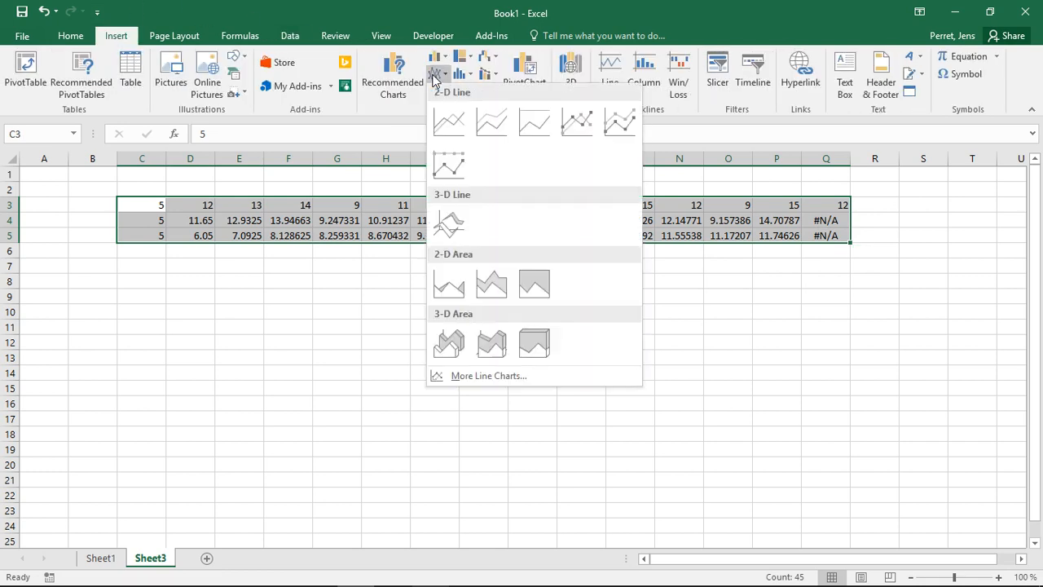
{"action": "left_click", "coordinate": [449, 117]}
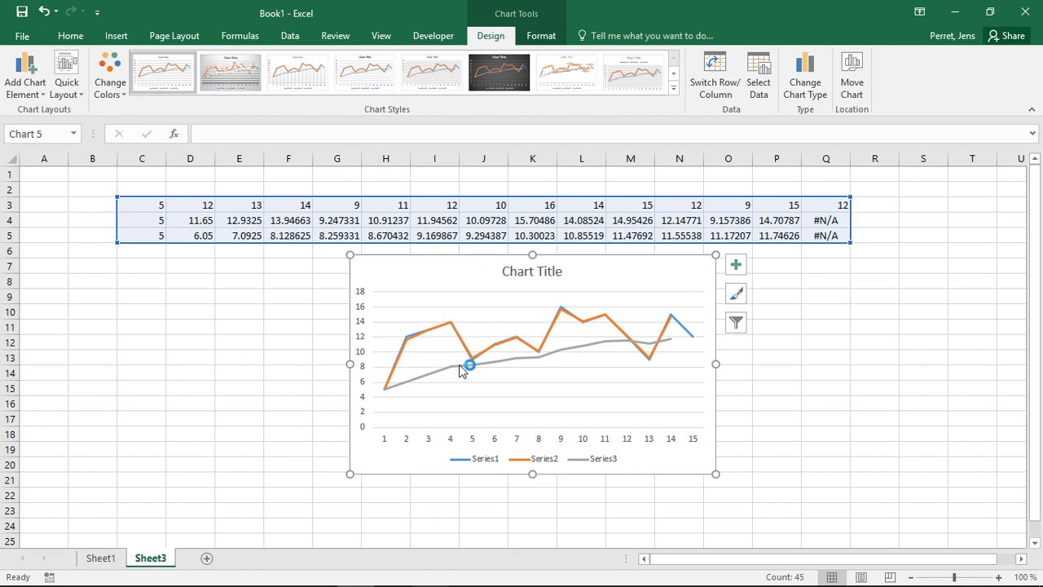
{"action": "mouse_move", "coordinate": [596, 350]}
{"action": "mouse_move", "coordinate": [386, 396]}
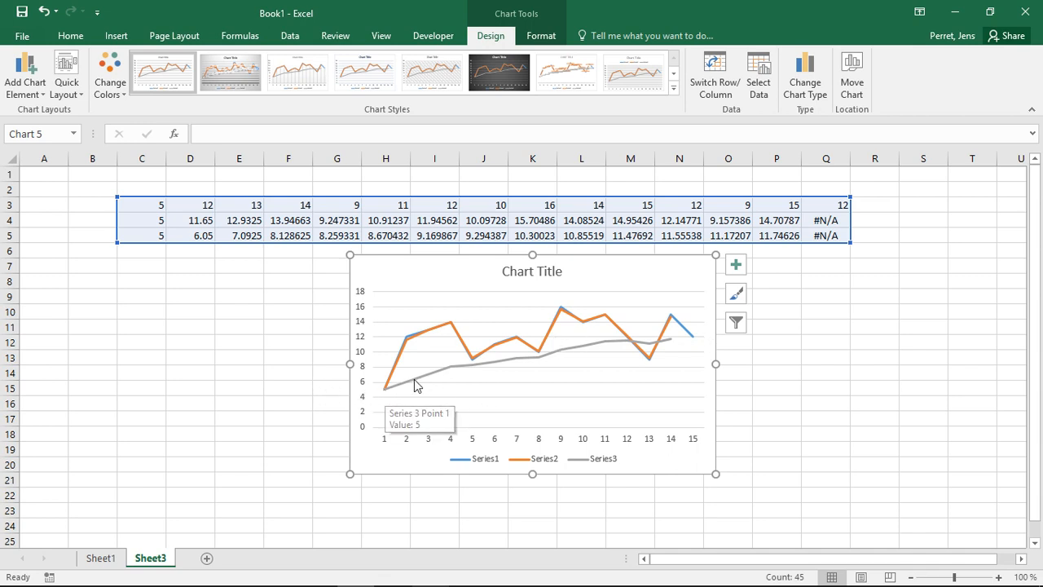
{"action": "mouse_move", "coordinate": [628, 343]}
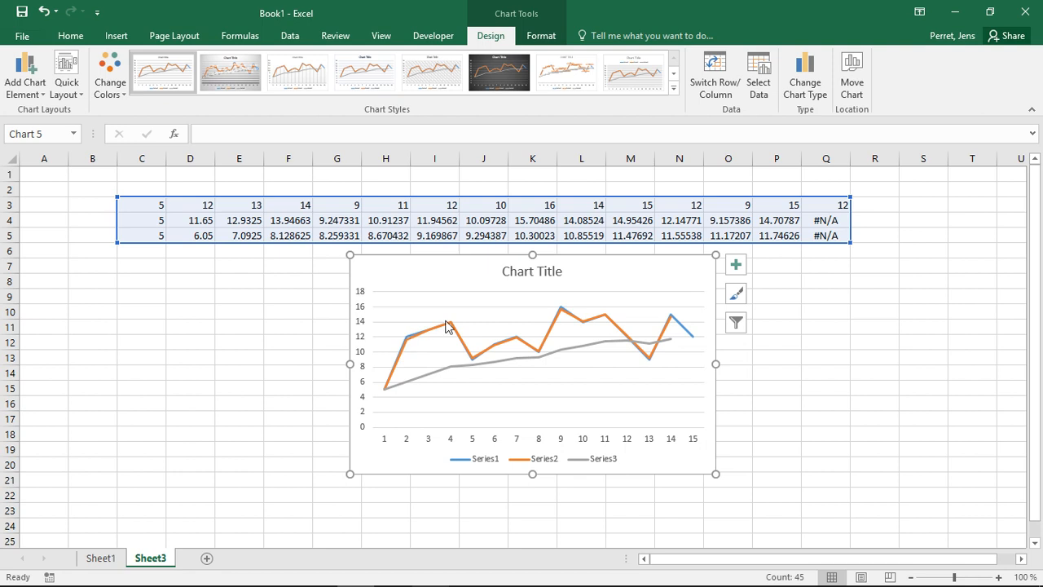
{"action": "mouse_move", "coordinate": [486, 353]}
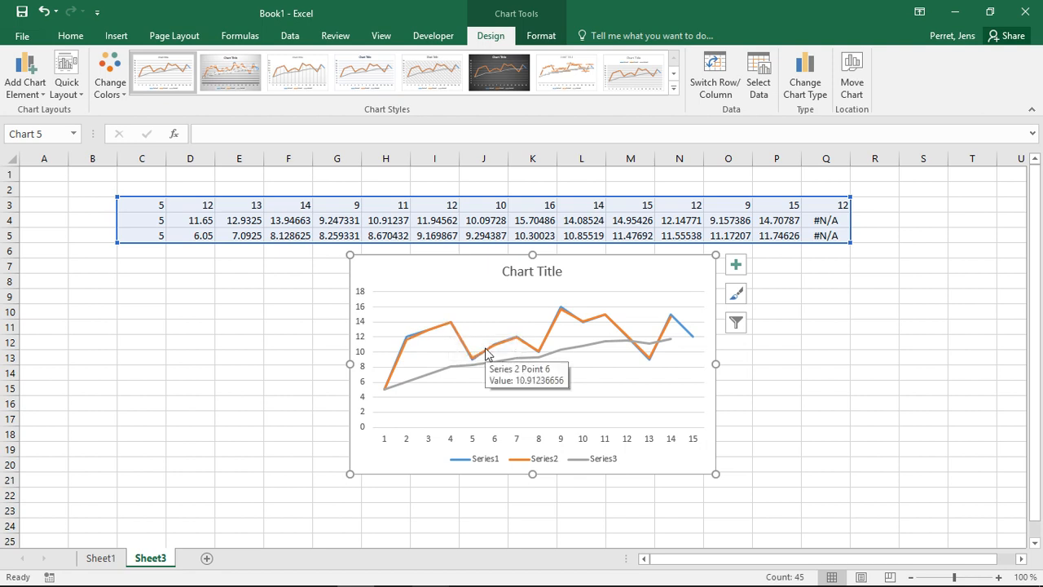